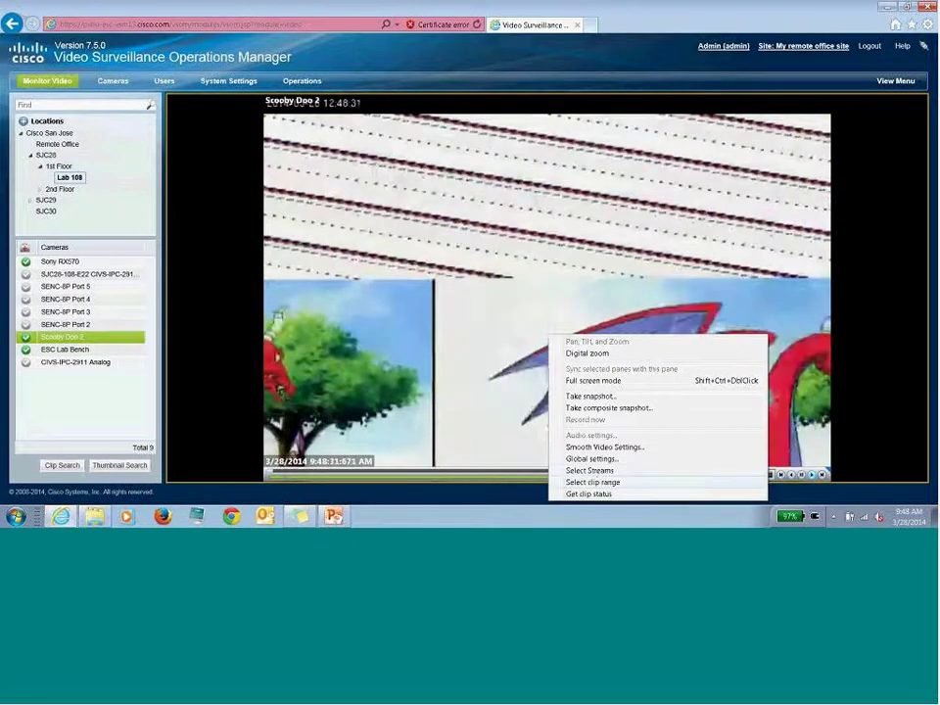
# - Mark a 5 min 46 s range on the Scooby Doo 2 seek bar and create a virtual clip from it
pyautogui.click(592, 482)
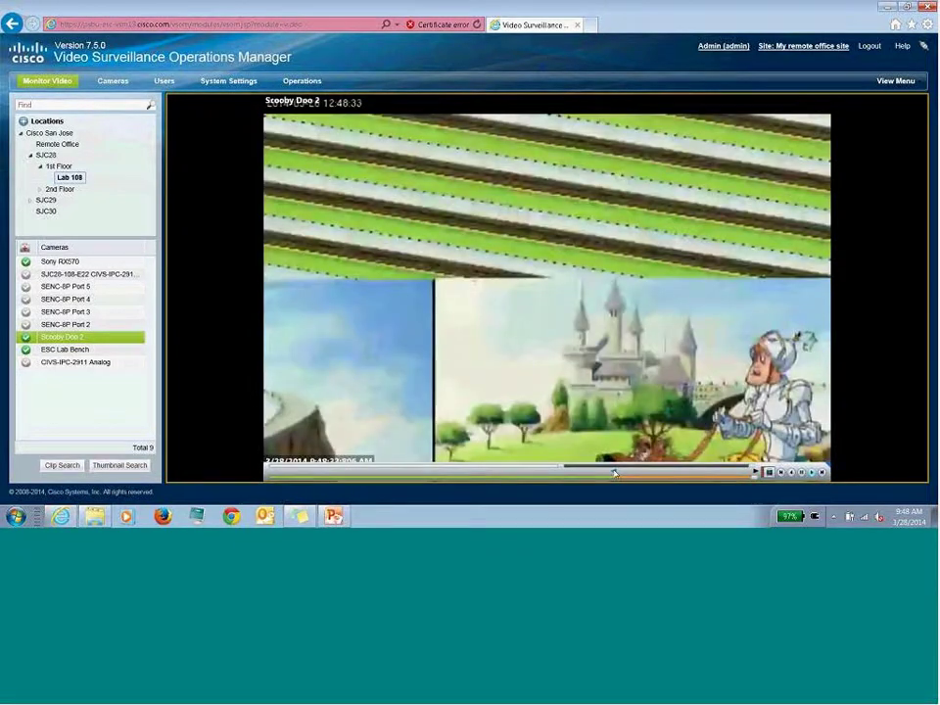
pyautogui.moveTo(755, 473); pyautogui.dragTo(703, 472)
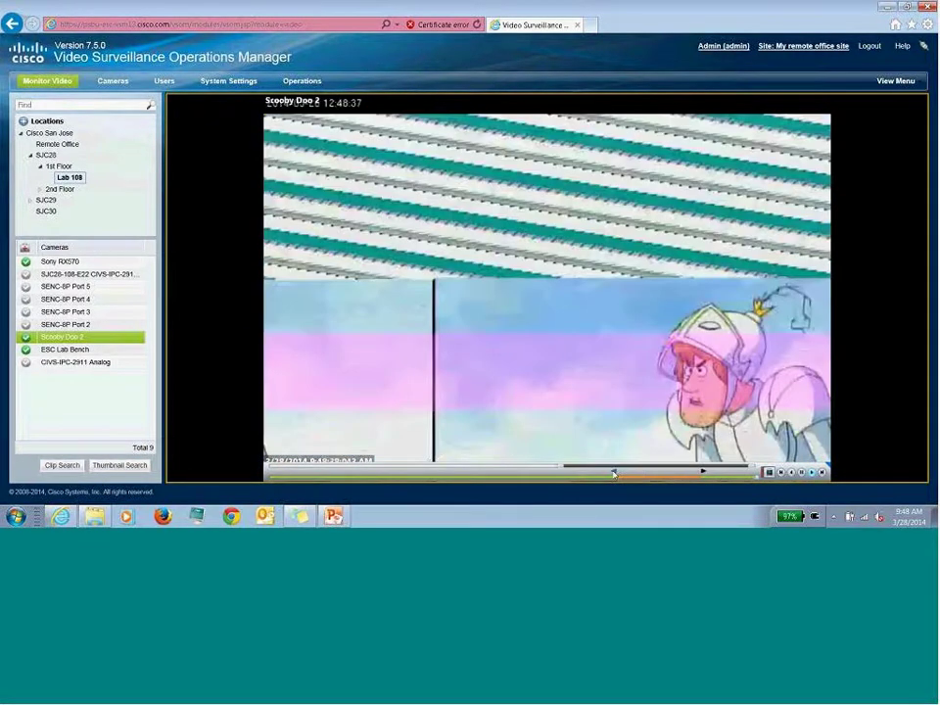
pyautogui.moveTo(615, 473); pyautogui.dragTo(622, 472)
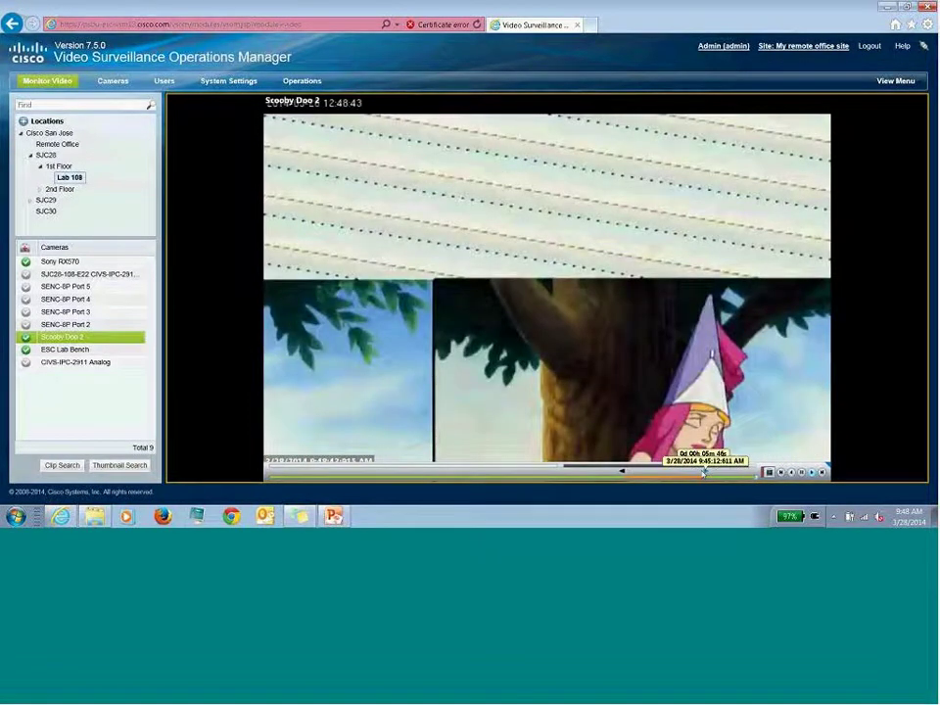
pyautogui.rightClick(664, 477)
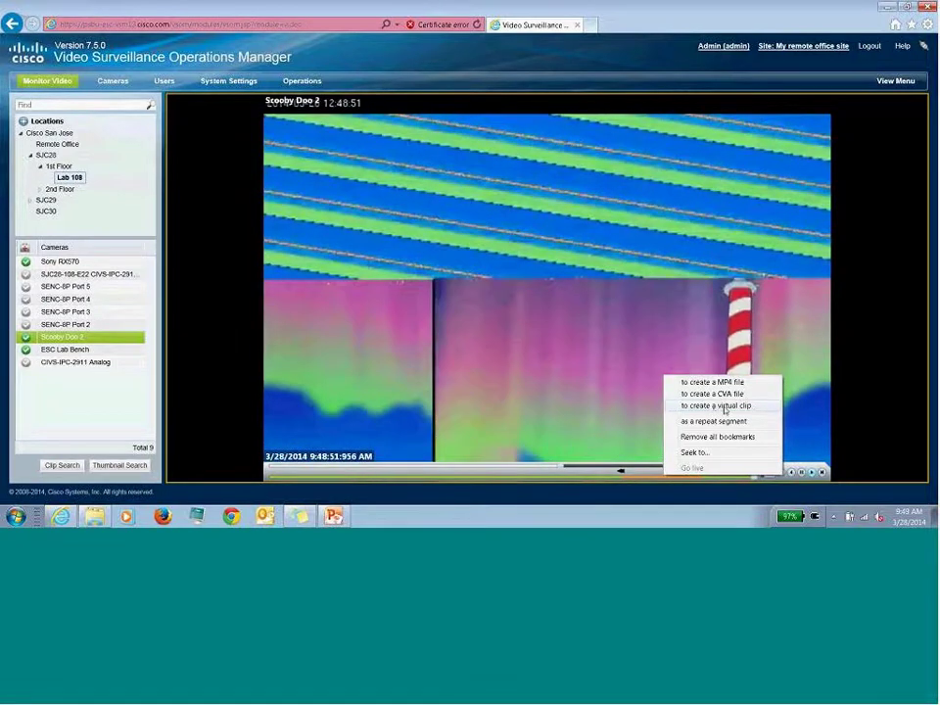
pyautogui.click(724, 408)
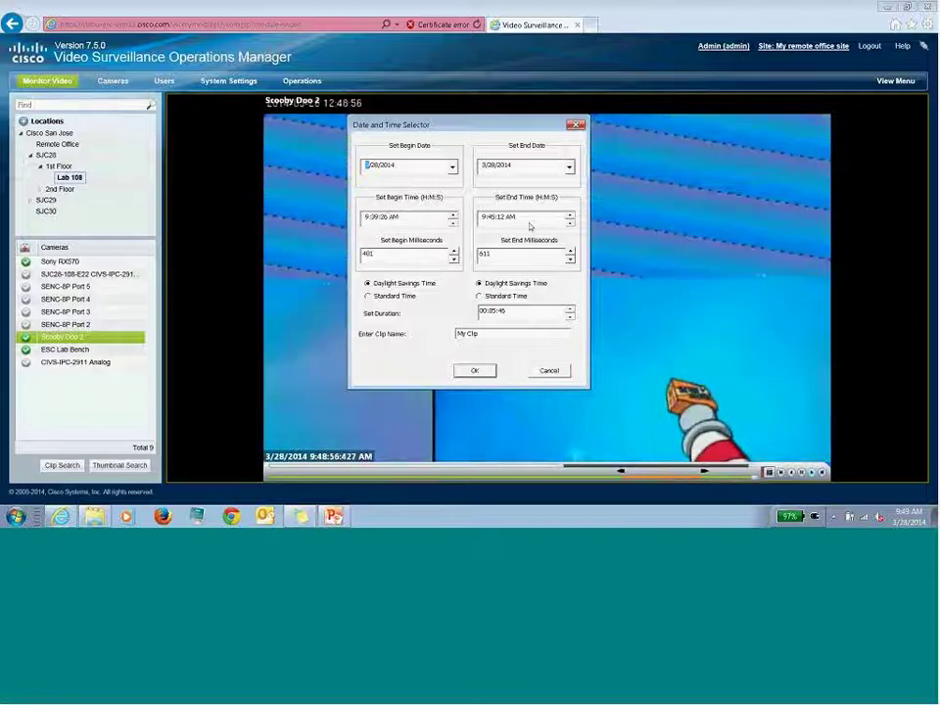
# - Replace 'My Clip' with the name scooby-vsom-session2 and confirm the virtual clip
pyautogui.tripleClick(481, 335)
pyautogui.write('sc')
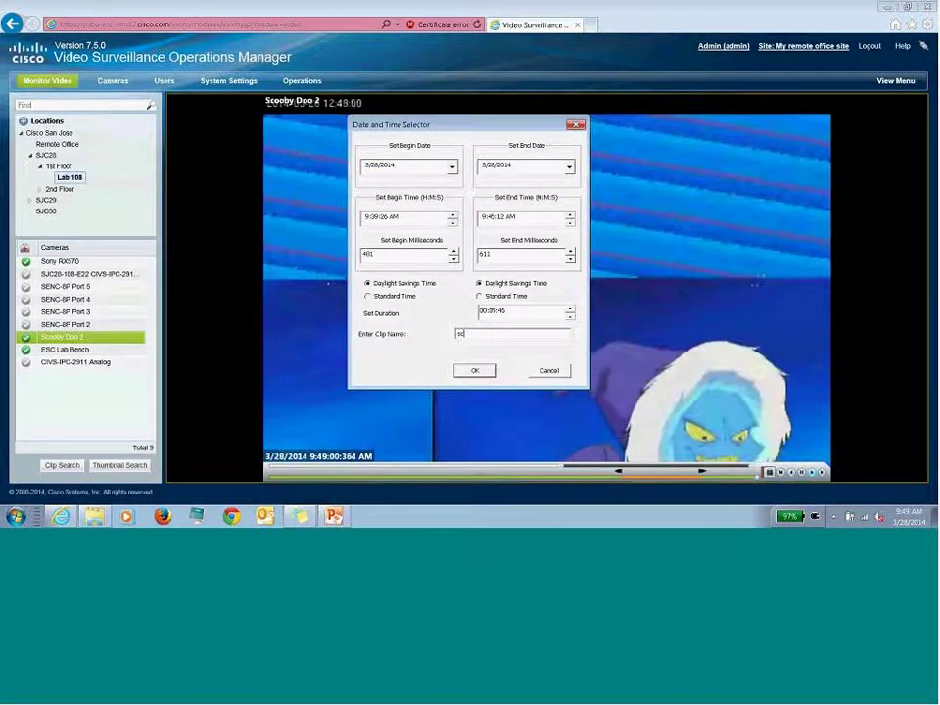
pyautogui.write('ooby-v')
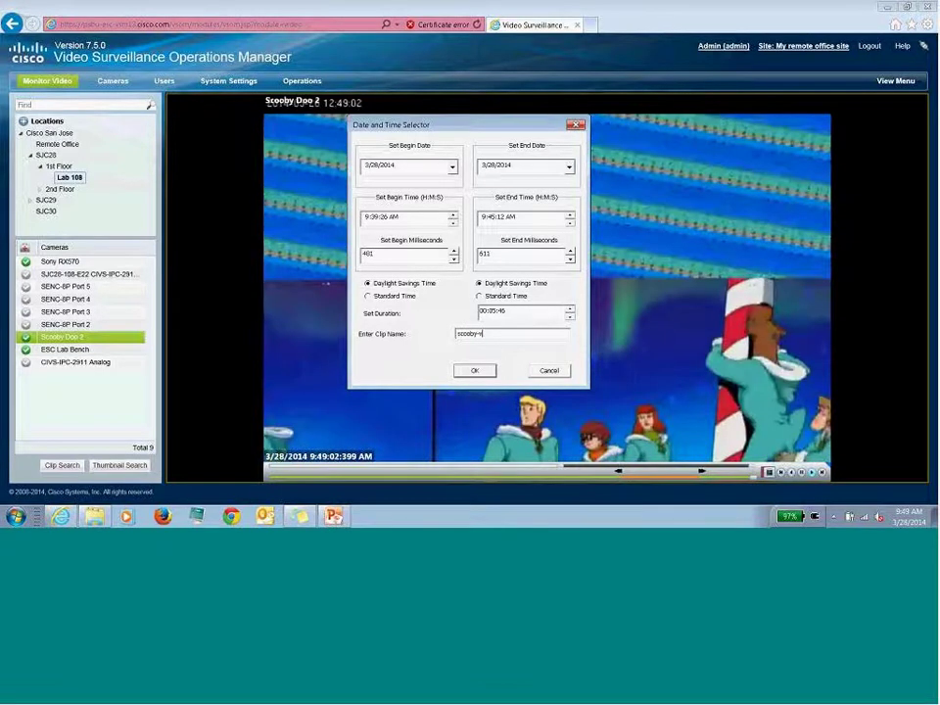
pyautogui.write('s')
pyautogui.write('om-session2')
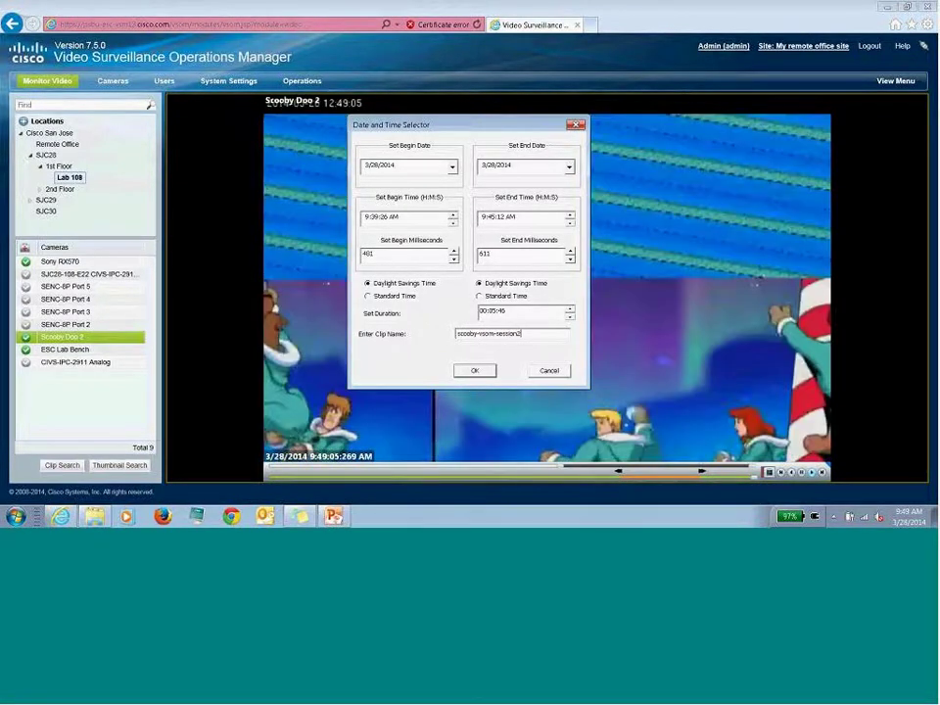
pyautogui.click(476, 371)
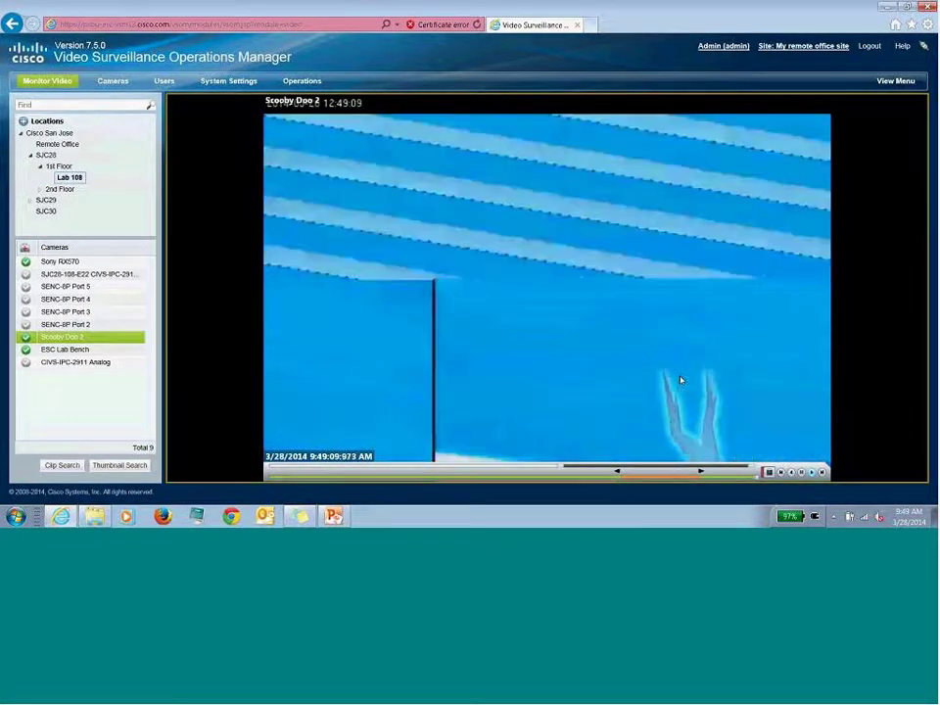
# - In a maximized Virtual Clip Search, widen Clip Name and generate a clip from scooby-vsom-session2
pyautogui.click(61, 466)
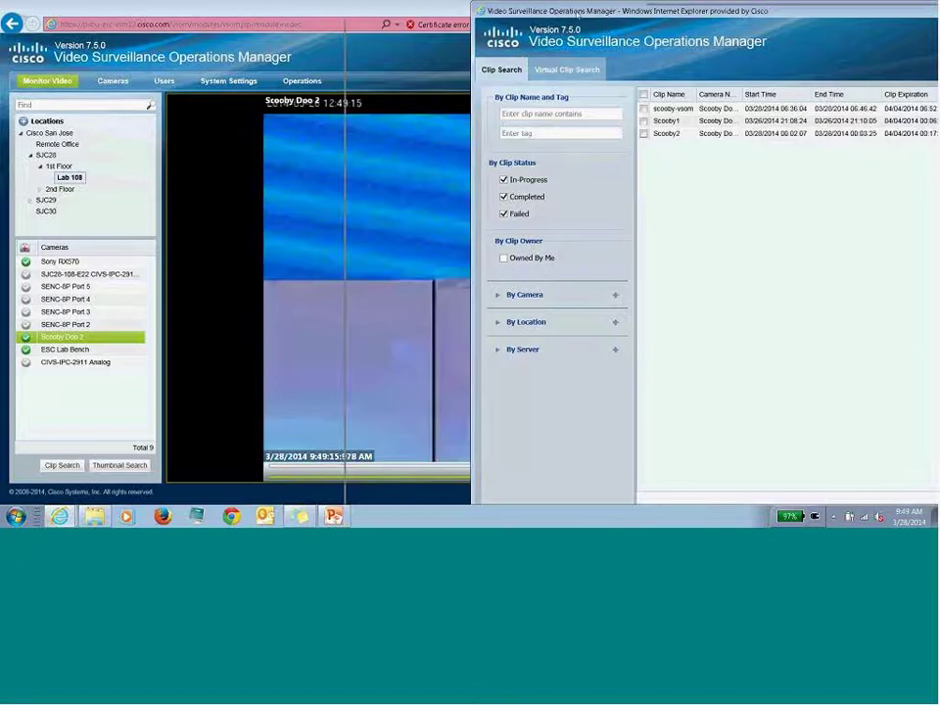
pyautogui.moveTo(548, 11); pyautogui.dragTo(452, 1)
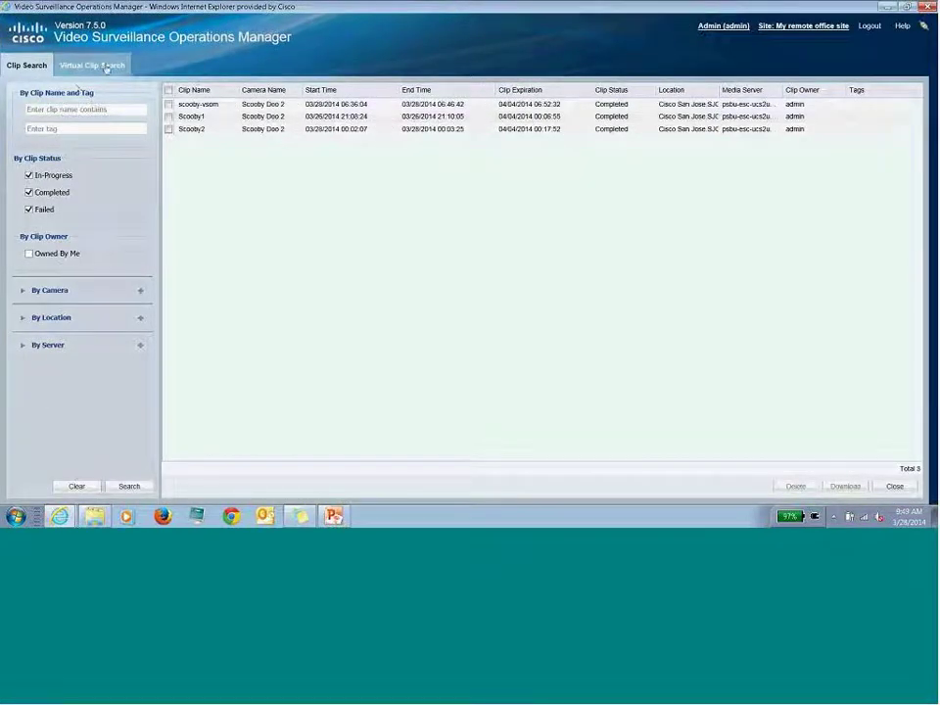
pyautogui.click(106, 66)
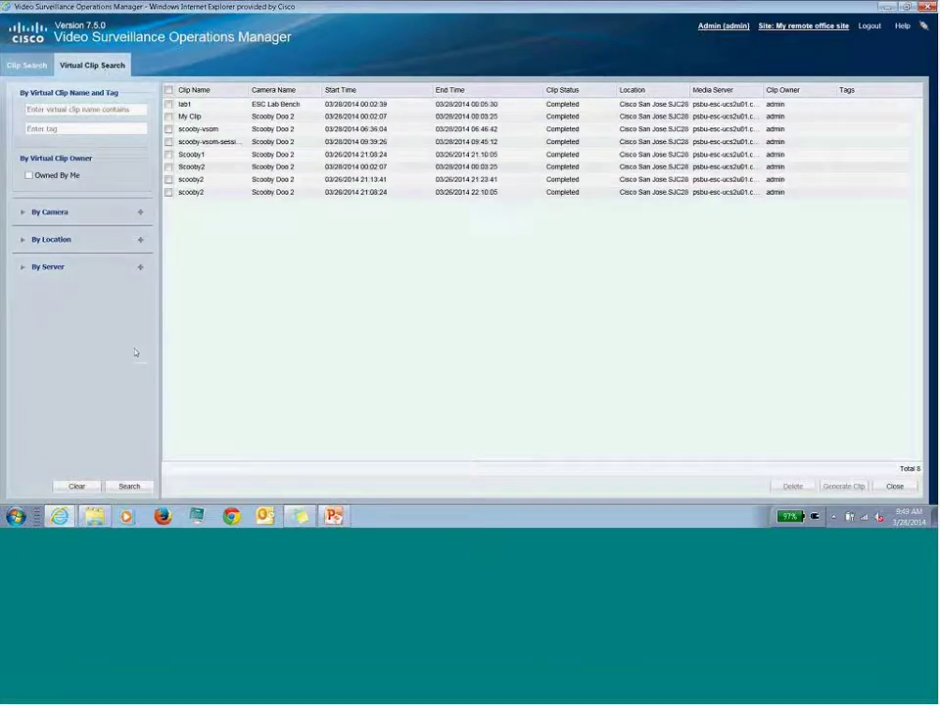
pyautogui.click(129, 486)
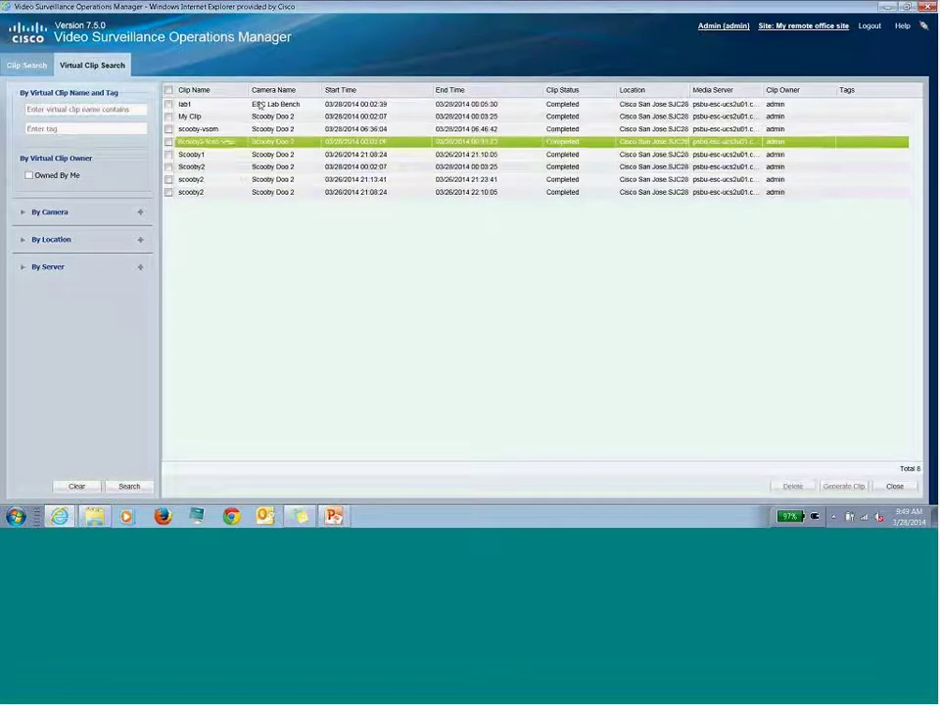
pyautogui.moveTo(294, 104); pyautogui.dragTo(294, 110)
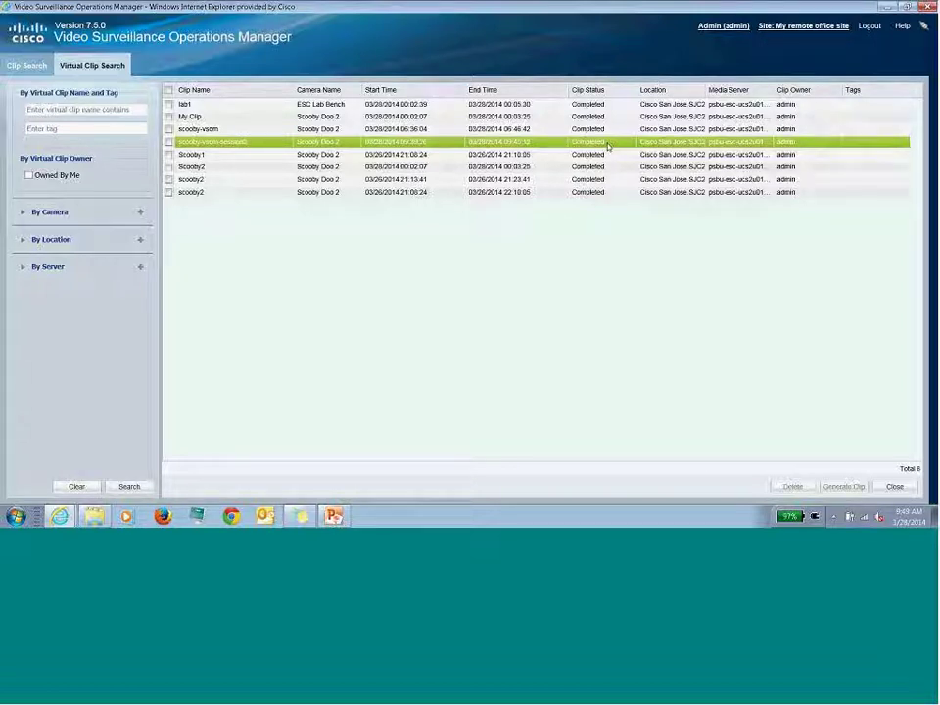
pyautogui.click(168, 143)
pyautogui.click(844, 487)
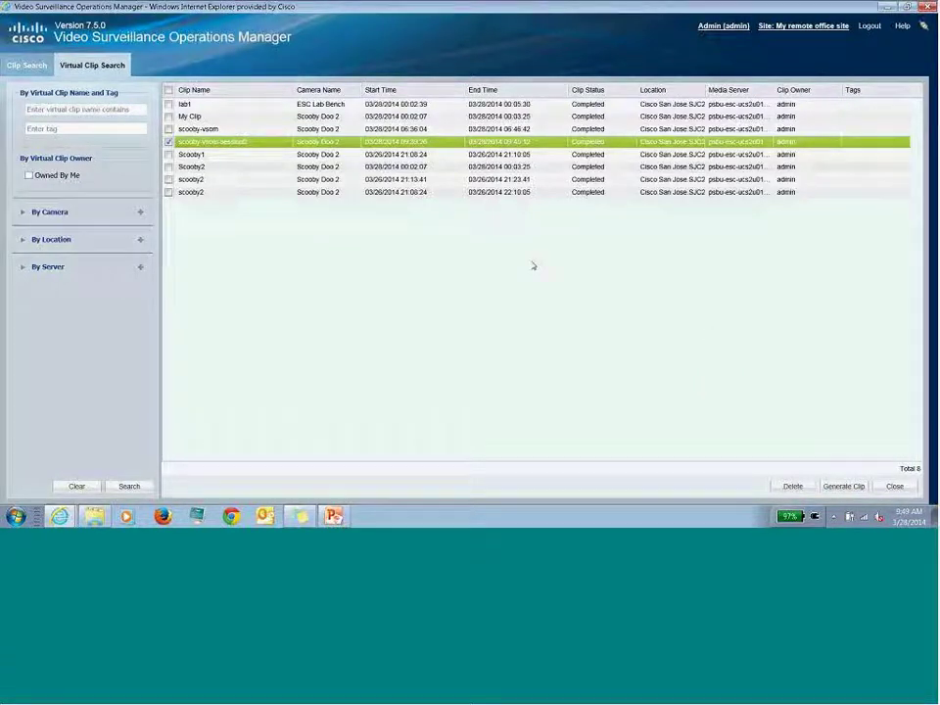
# - Search the Clip Search tab and widen Clip Name to show the generated scooby-vsom-session2 clip
pyautogui.click(28, 66)
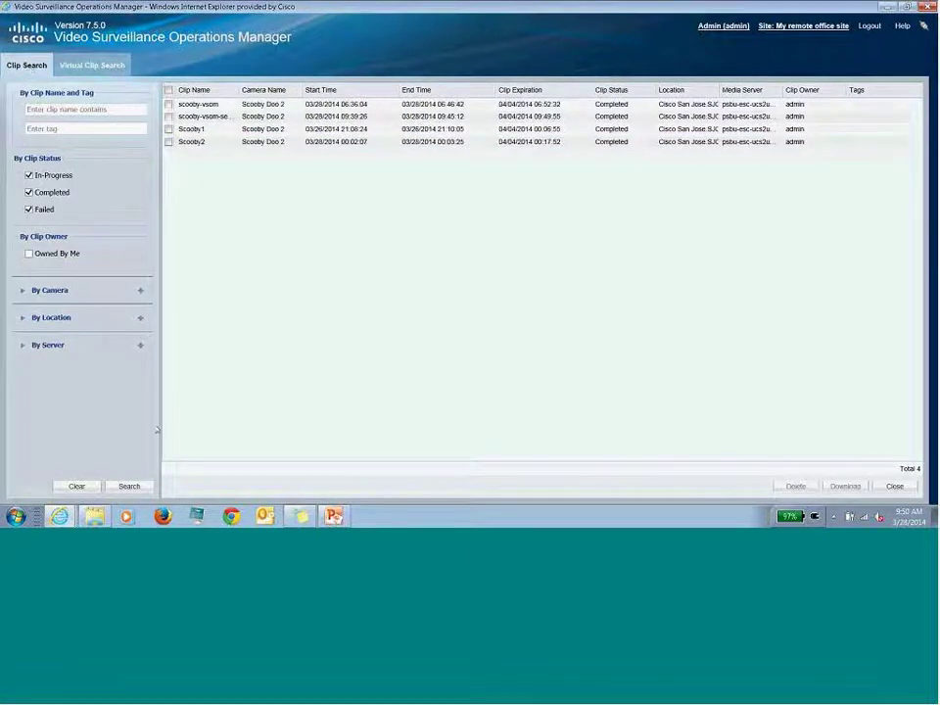
pyautogui.click(133, 486)
pyautogui.moveTo(238, 90); pyautogui.dragTo(313, 121)
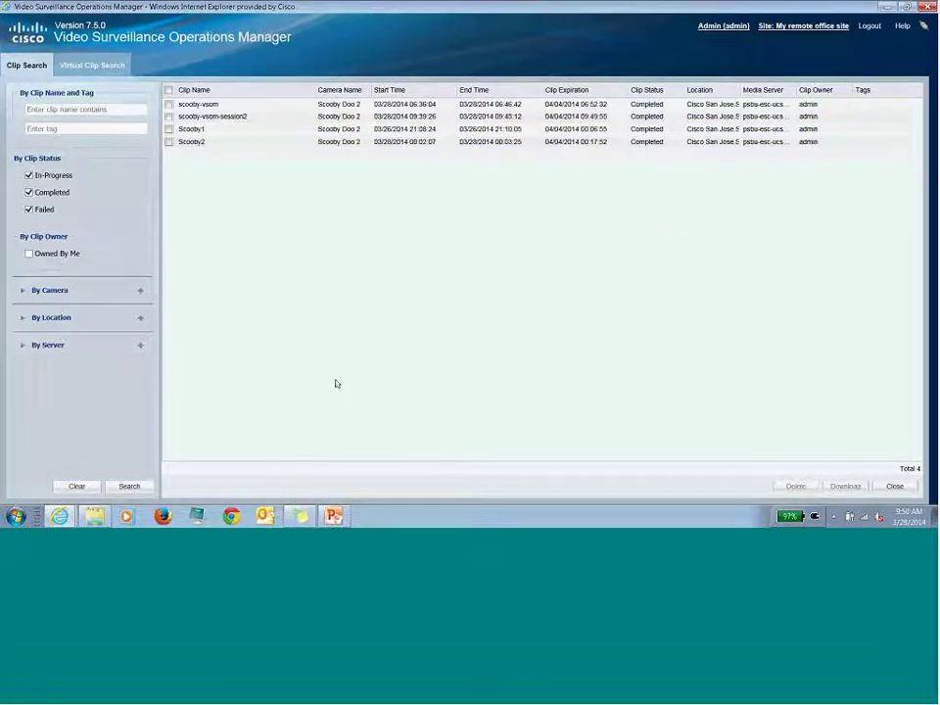
# - Launch Safety and Security Desktop from the Start menu and log in with the administrator username and password
pyautogui.click(16, 516)
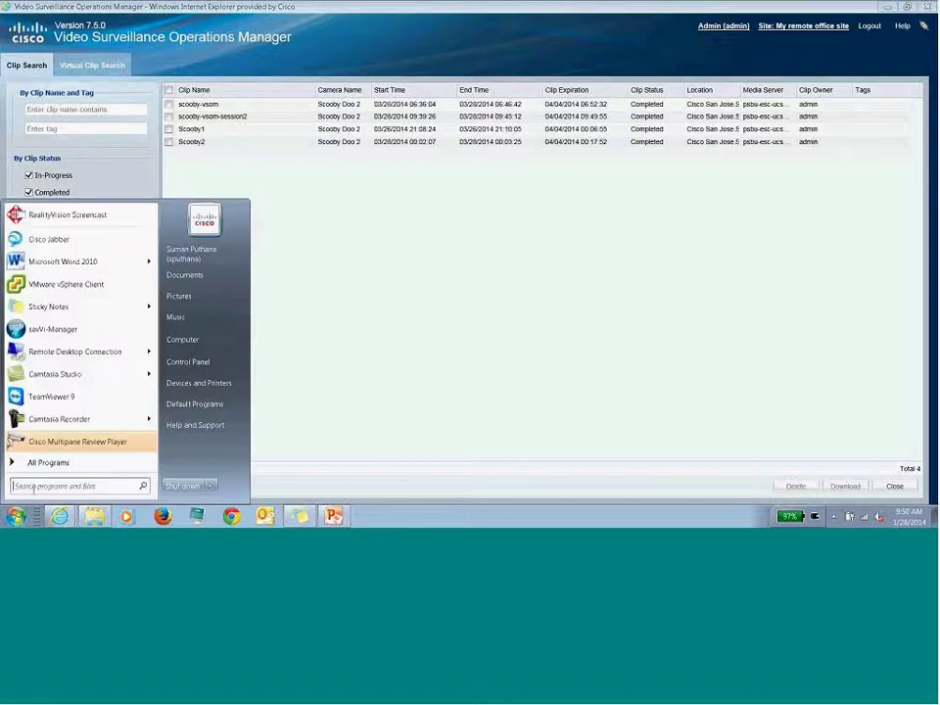
pyautogui.write('sasd')
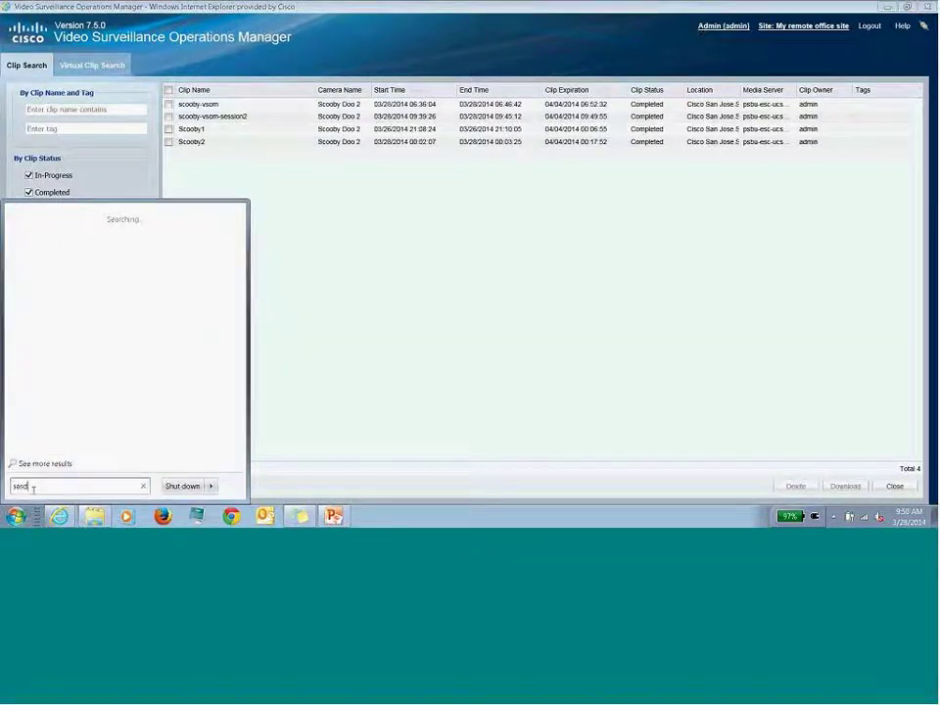
pyautogui.press('Return')
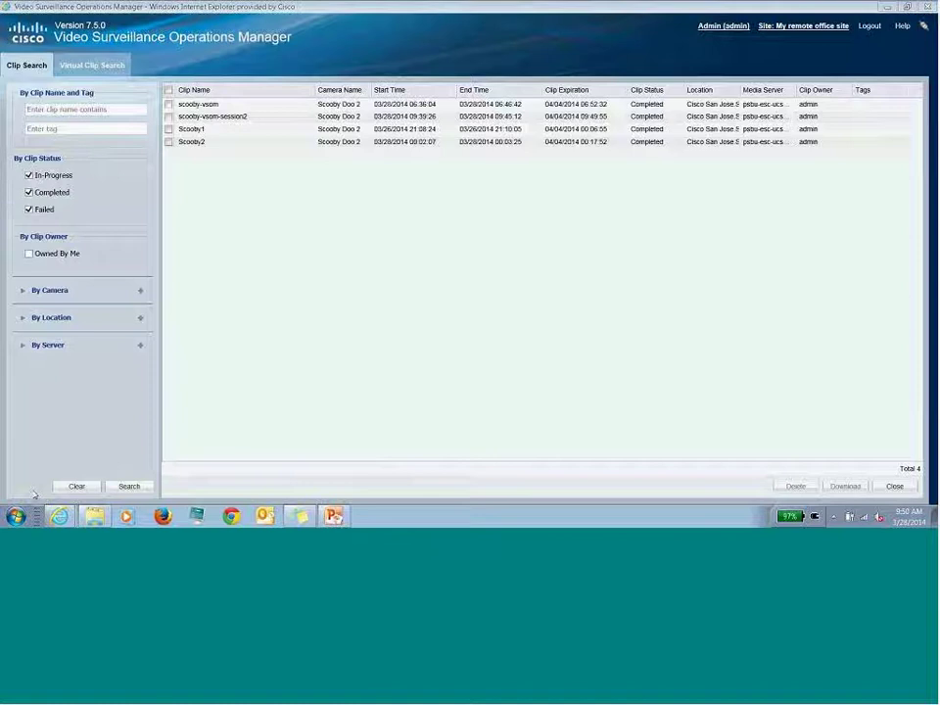
pyautogui.write('admin')
pyautogui.press('Tab')
pyautogui.write('********')
pyautogui.click(414, 302)
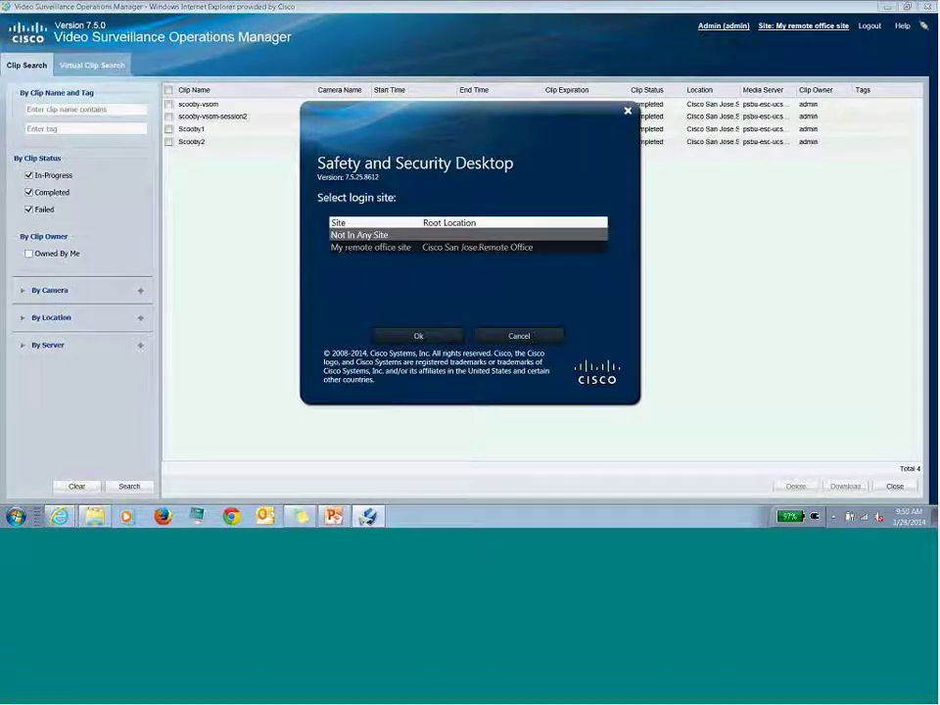
# - Accept the login site dialog and open Forensic Analysis > Clip Management
pyautogui.click(422, 336)
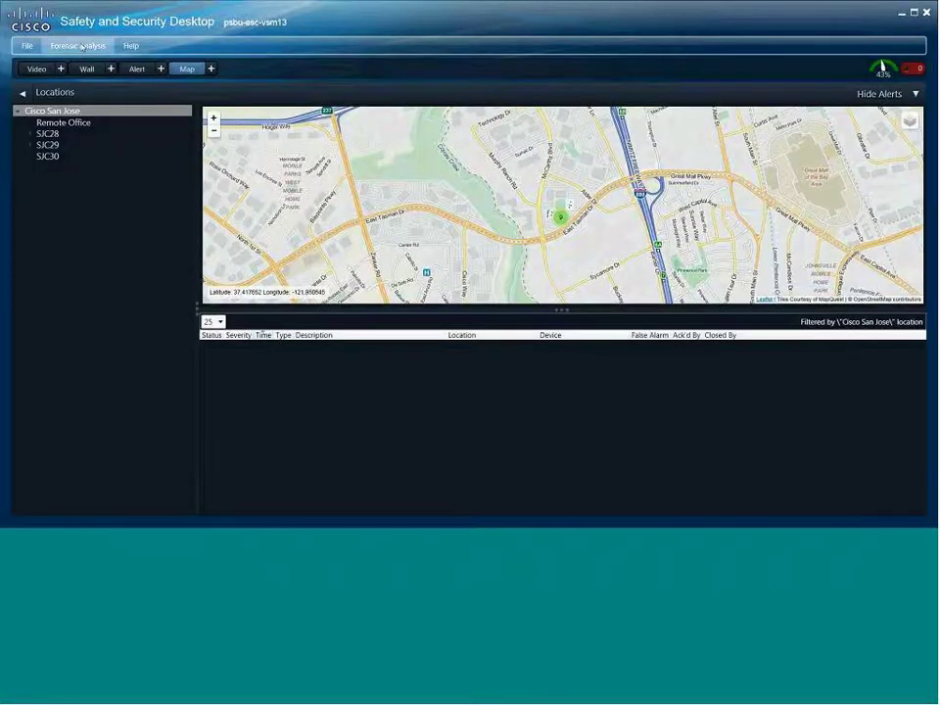
pyautogui.click(79, 46)
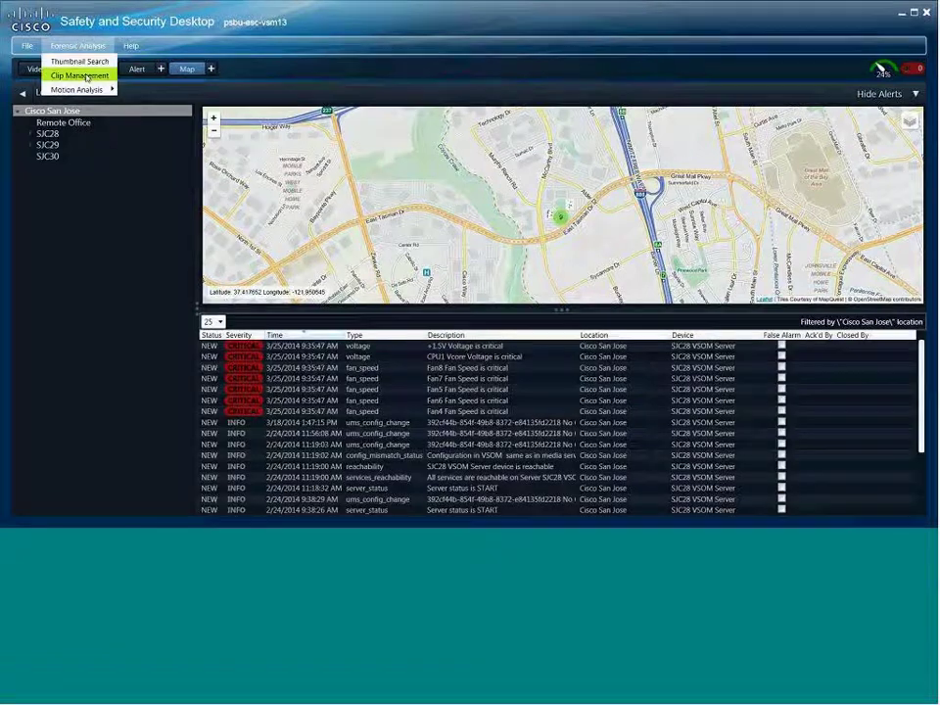
pyautogui.click(86, 75)
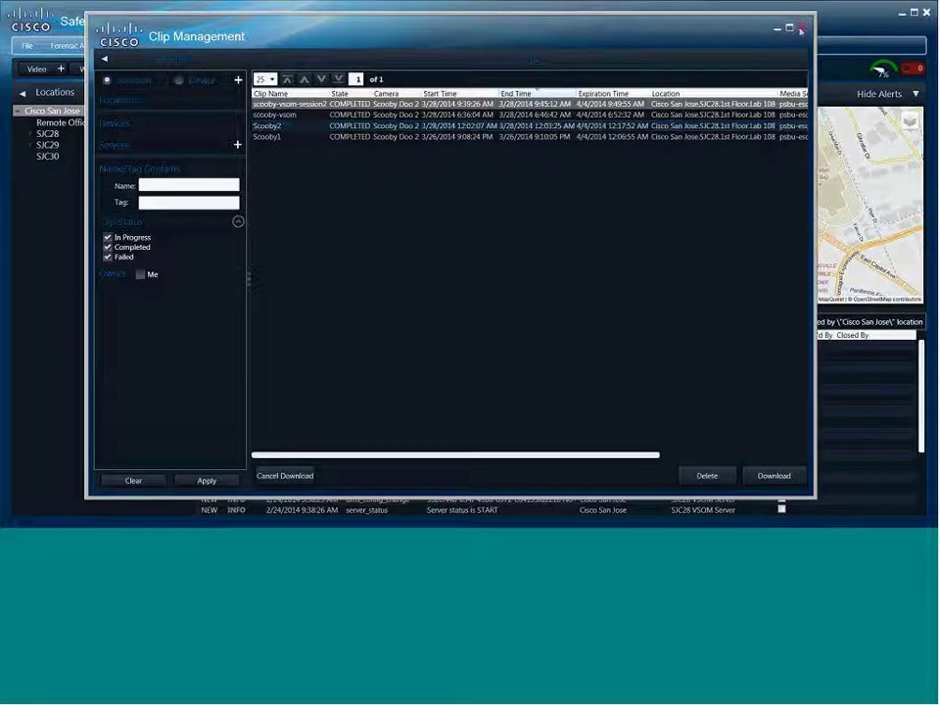
# - Download the Scooby2 clip, close Clip Management, and switch to the Video workspace
pyautogui.click(587, 125)
pyautogui.click(771, 476)
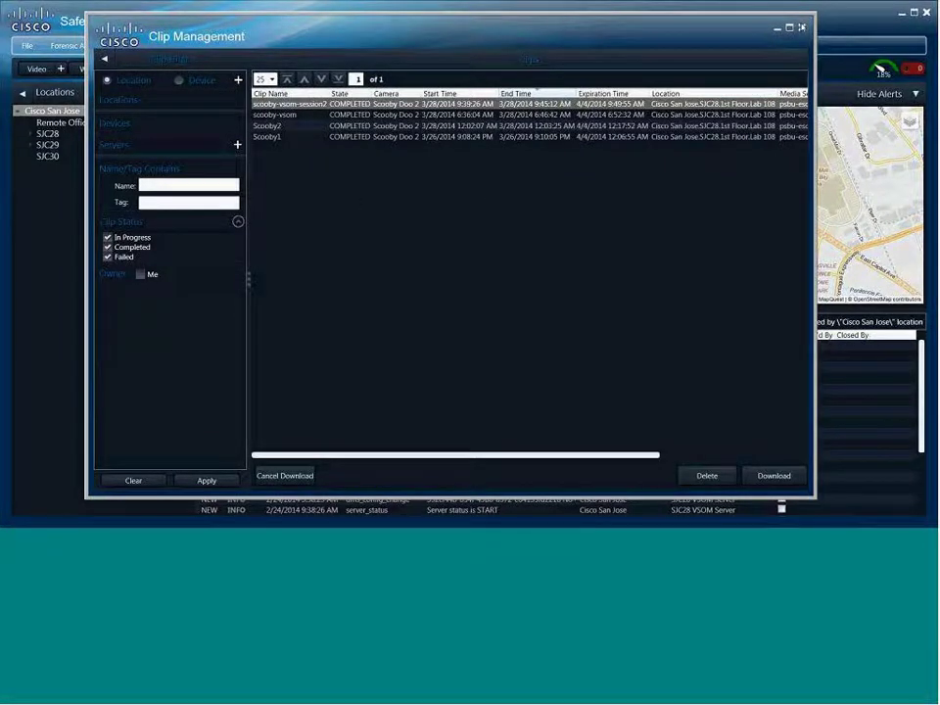
pyautogui.click(801, 27)
pyautogui.click(36, 69)
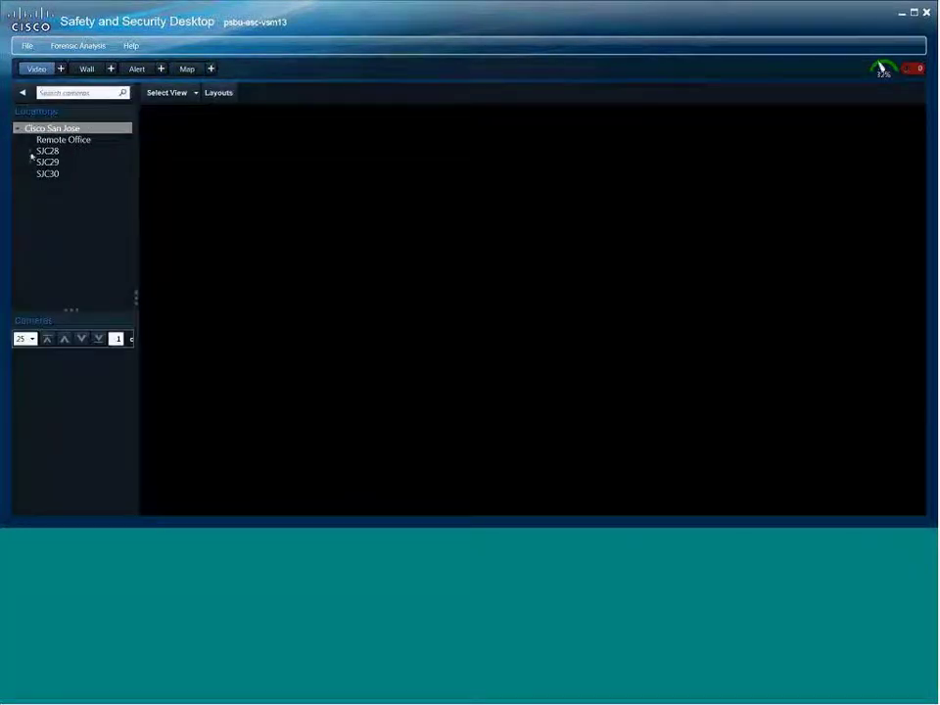
# - Expand SJC28 > 1st Floor > Lab 108 and place the Scooby Doo 2 camera in the viewing pane
pyautogui.click(32, 153)
pyautogui.click(42, 162)
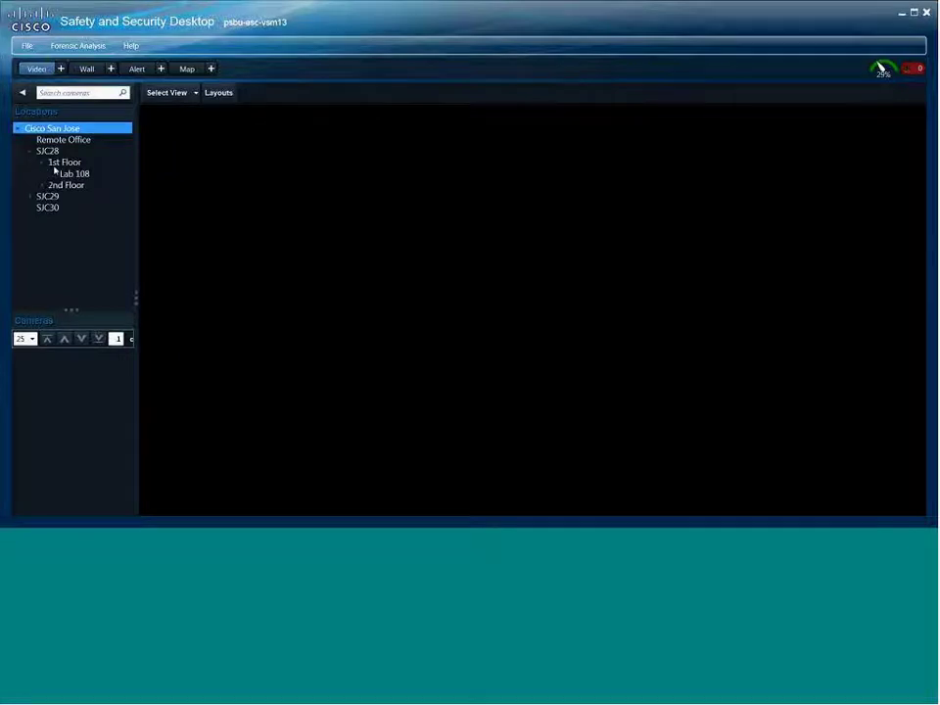
pyautogui.click(65, 173)
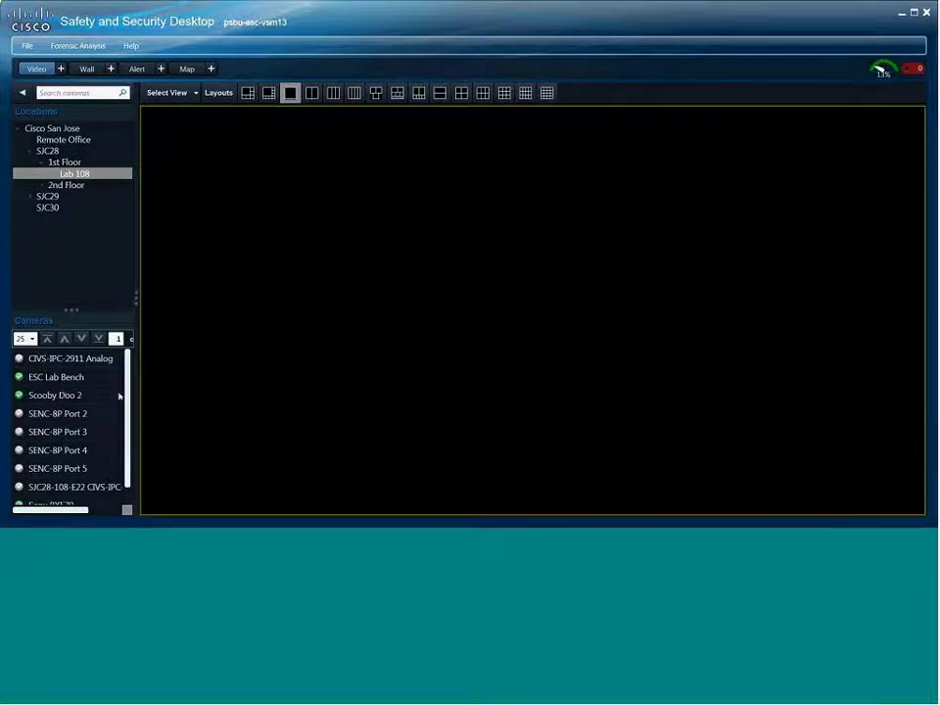
pyautogui.moveTo(77, 395); pyautogui.dragTo(579, 288)
# - Switch Scooby Doo 2 to recorded playback and select a clip range on its timeline
pyautogui.rightClick(600, 278)
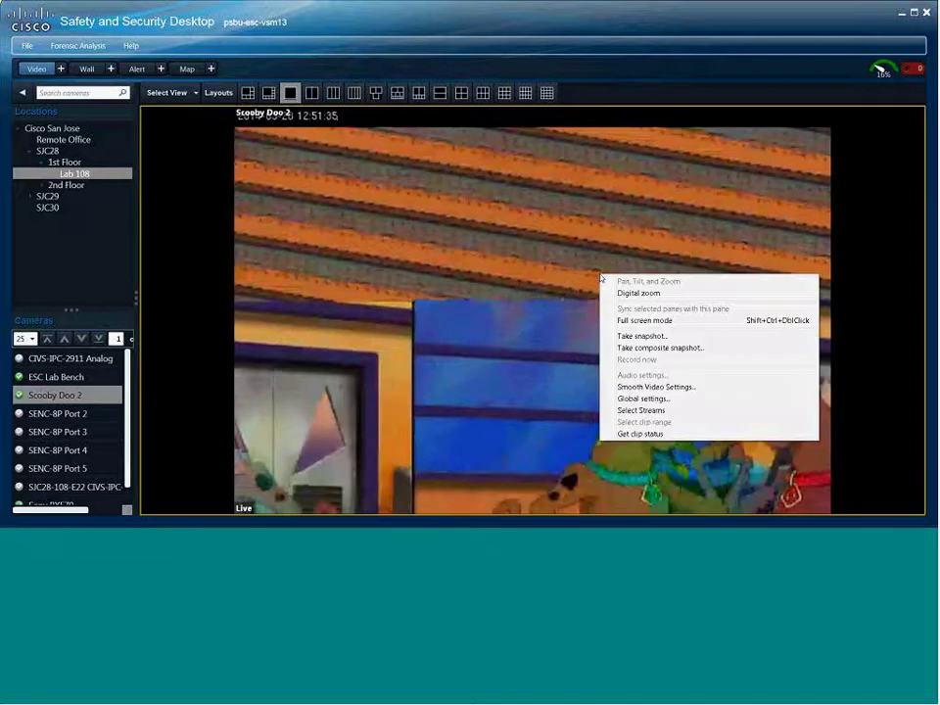
pyautogui.click(534, 480)
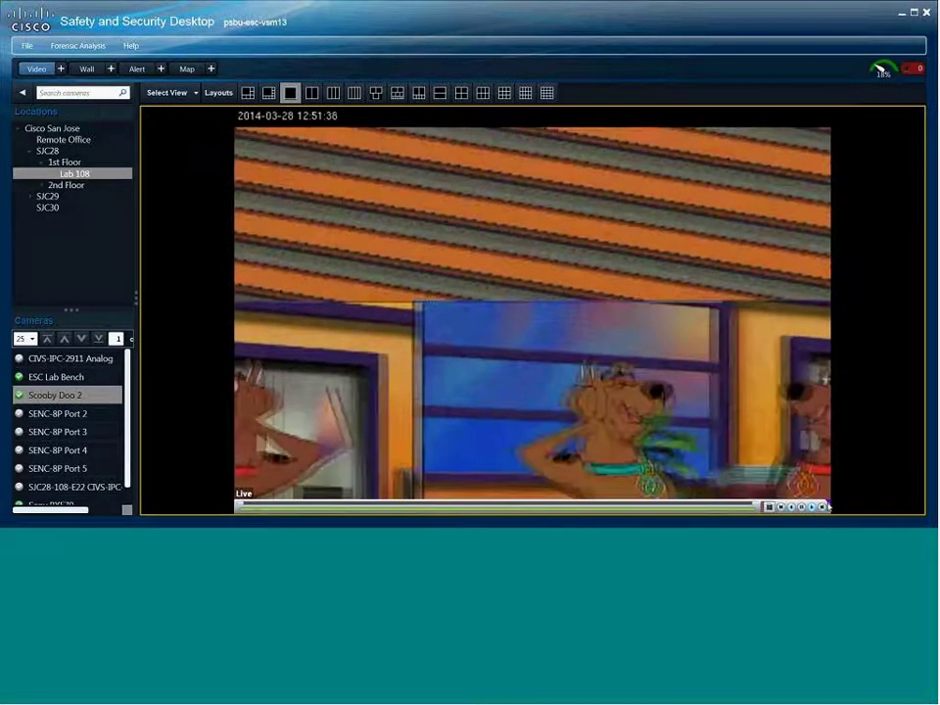
pyautogui.click(828, 507)
pyautogui.rightClick(583, 296)
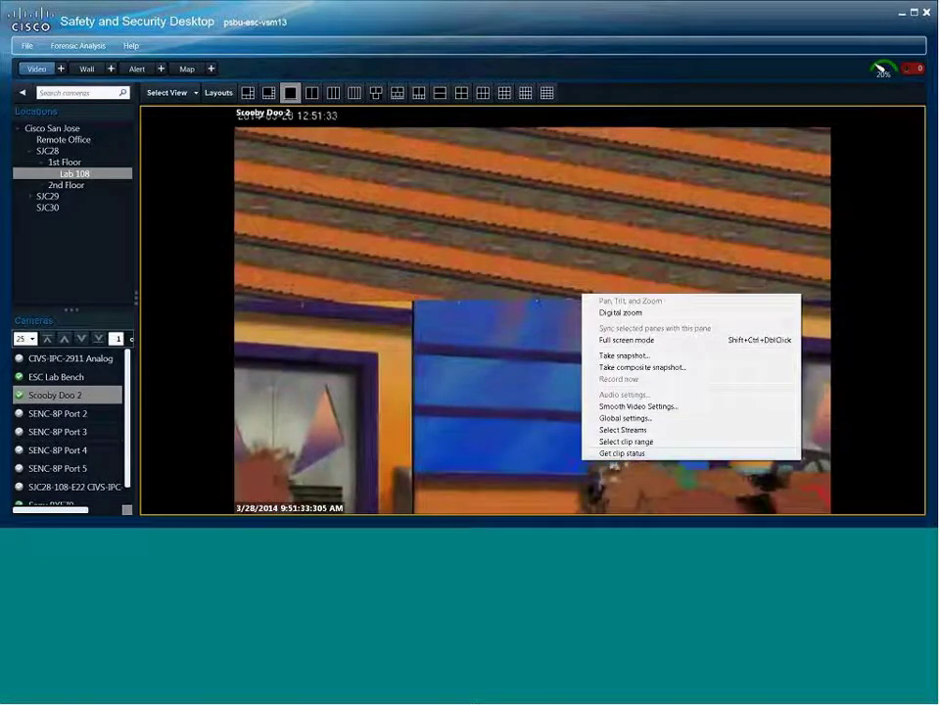
pyautogui.click(621, 443)
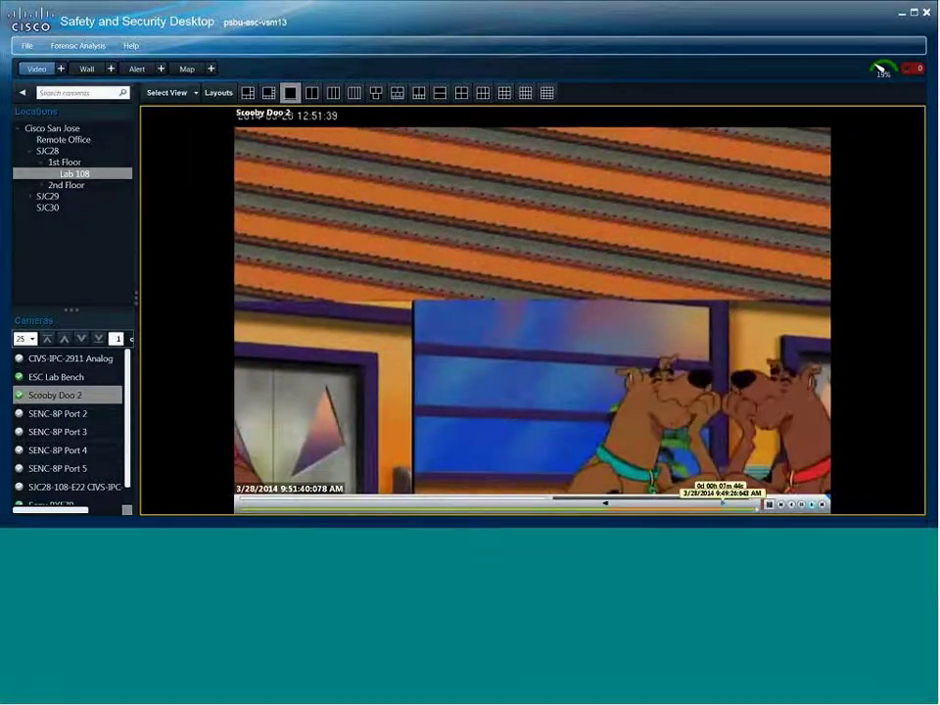
pyautogui.rightClick(672, 511)
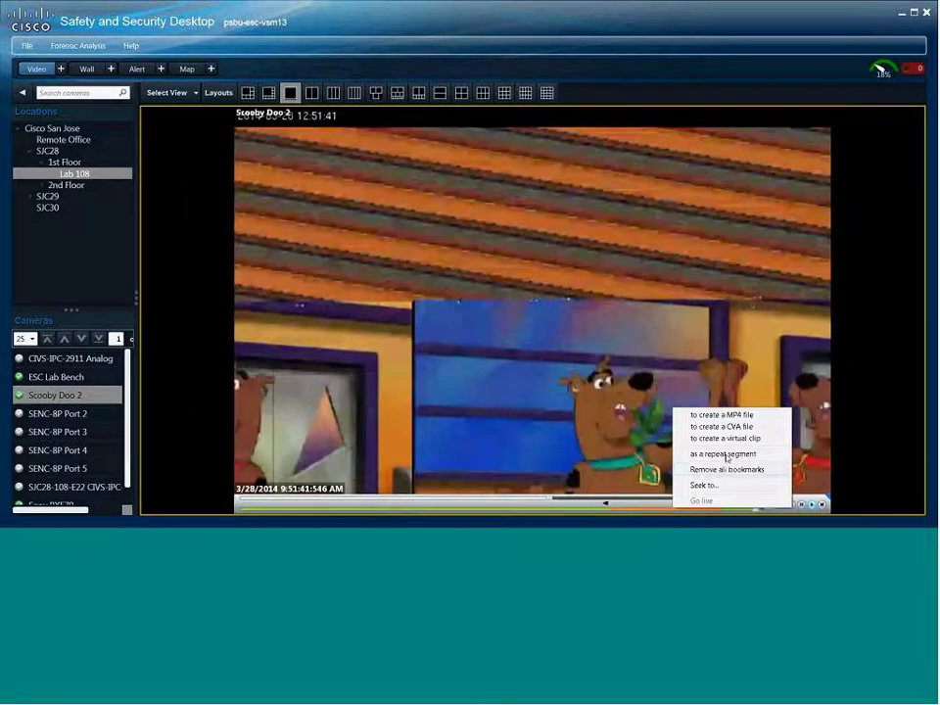
# - Save the marked range as virtual clip My Clip, then log out and exit Safety and Security Desktop
pyautogui.click(724, 438)
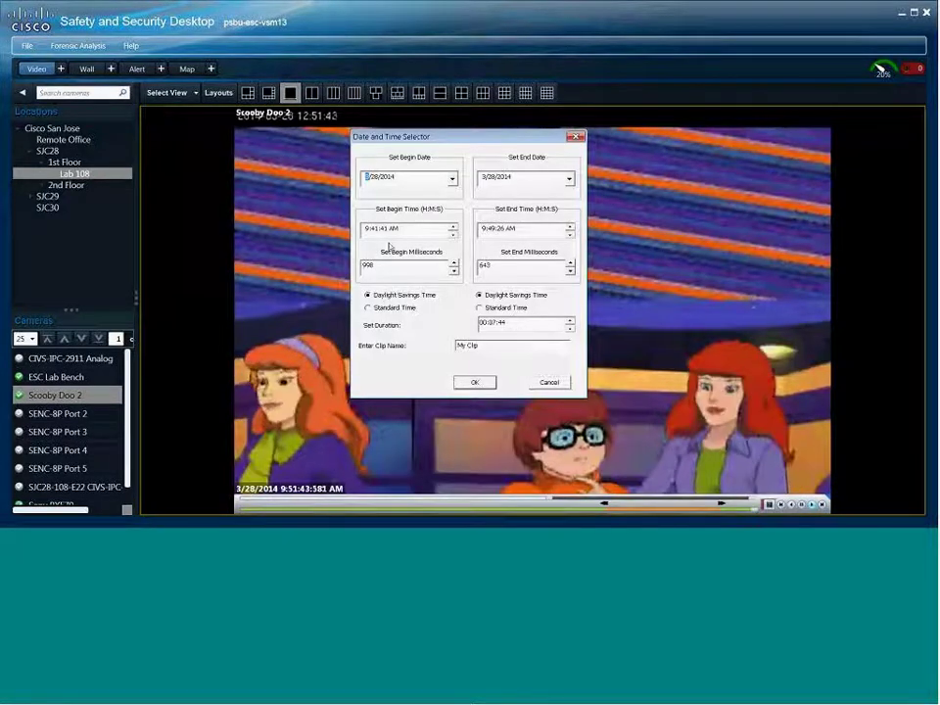
pyautogui.click(475, 383)
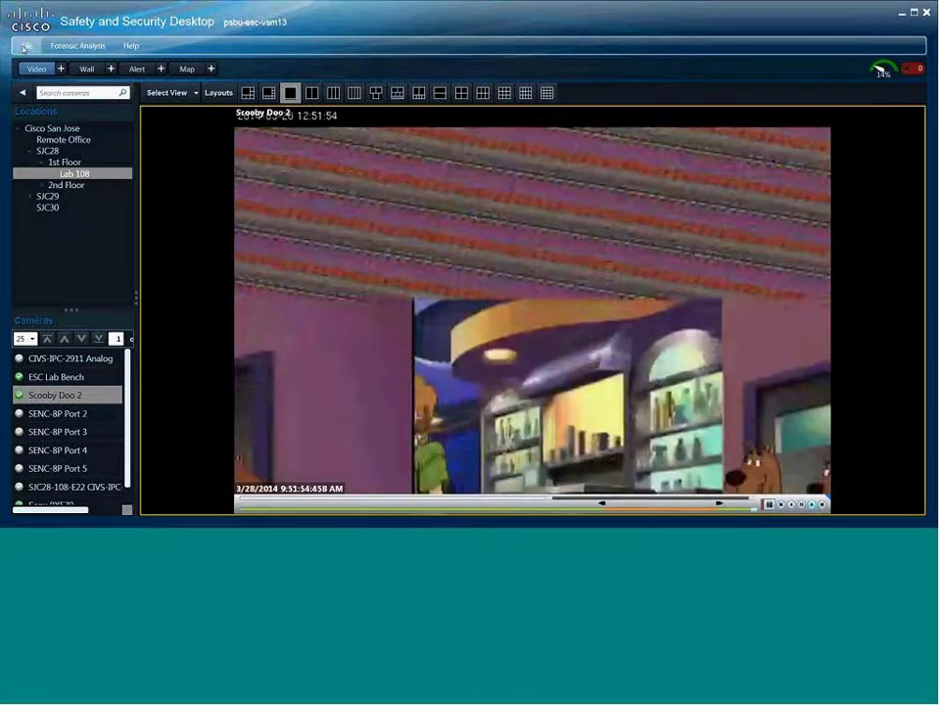
pyautogui.click(26, 46)
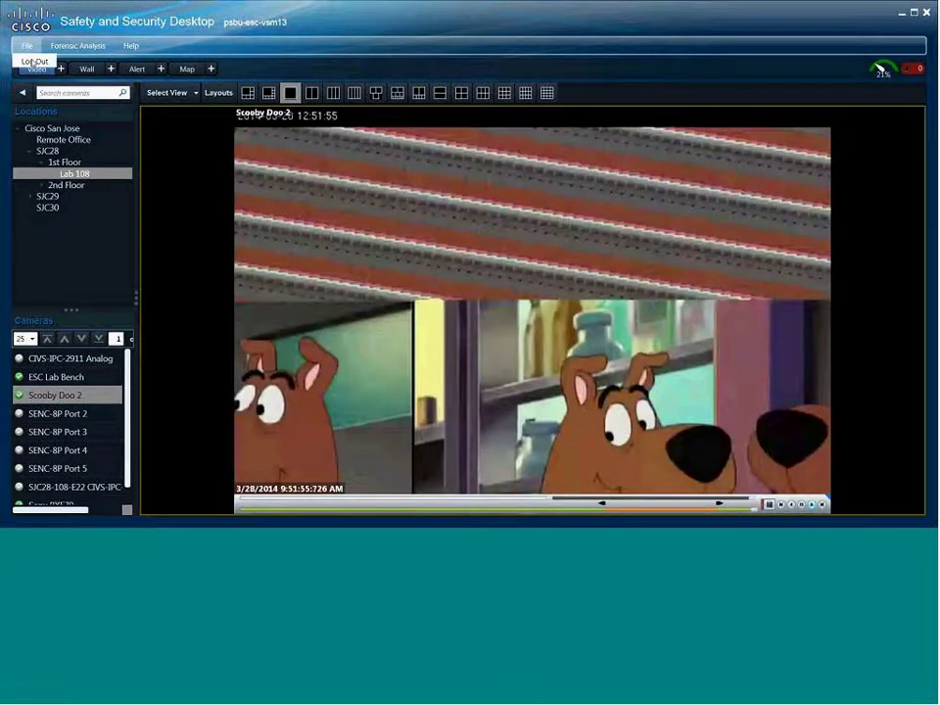
pyautogui.click(35, 60)
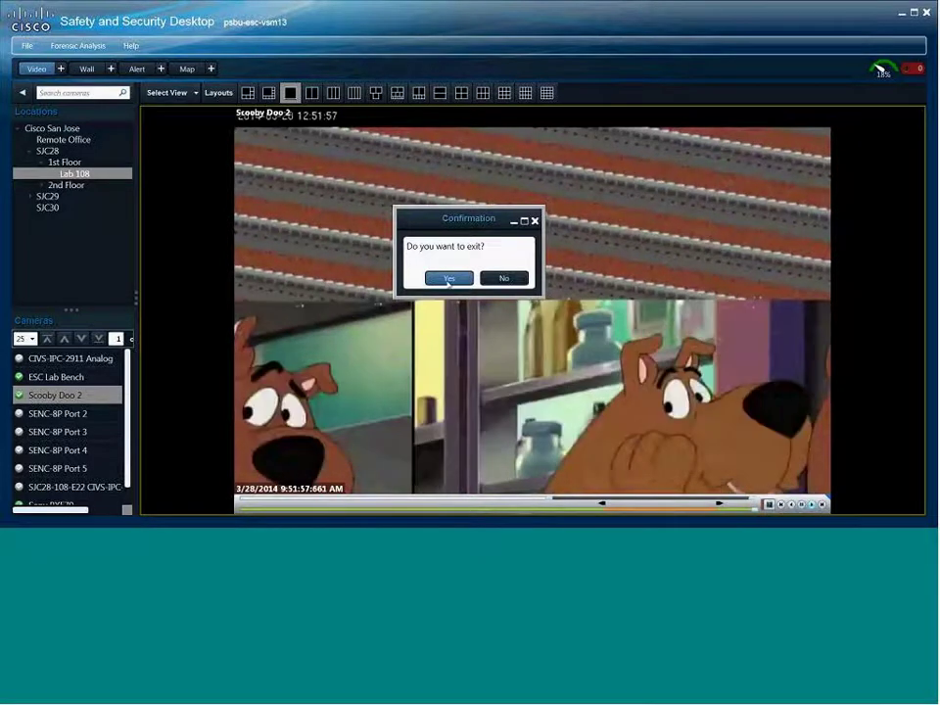
pyautogui.click(448, 278)
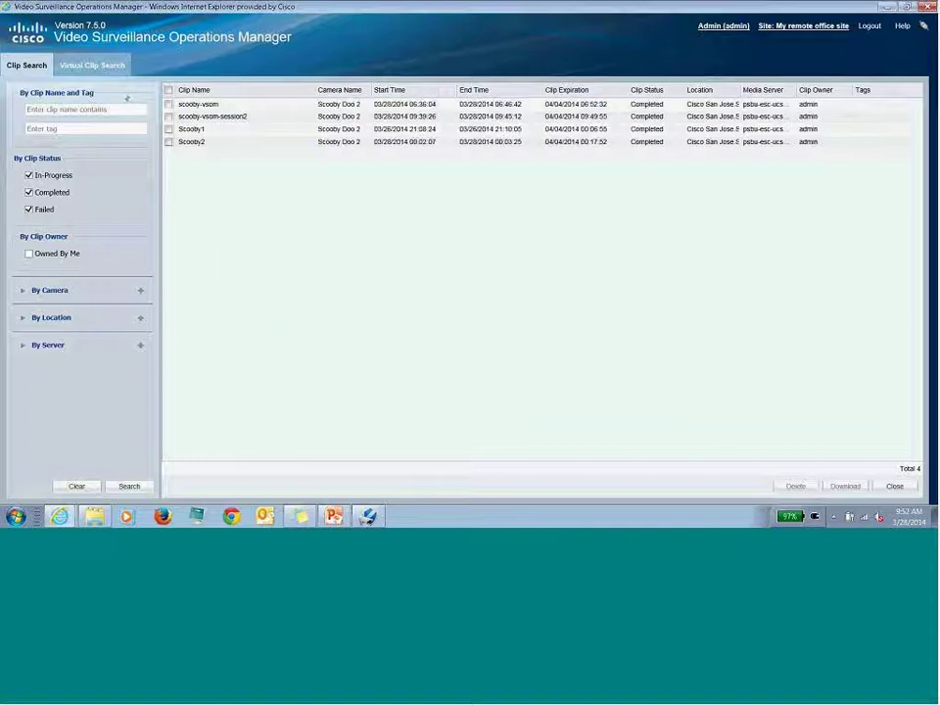
# - View the nine virtual clips in Virtual Clip Search, then return to the PowerPoint deck
pyautogui.click(92, 64)
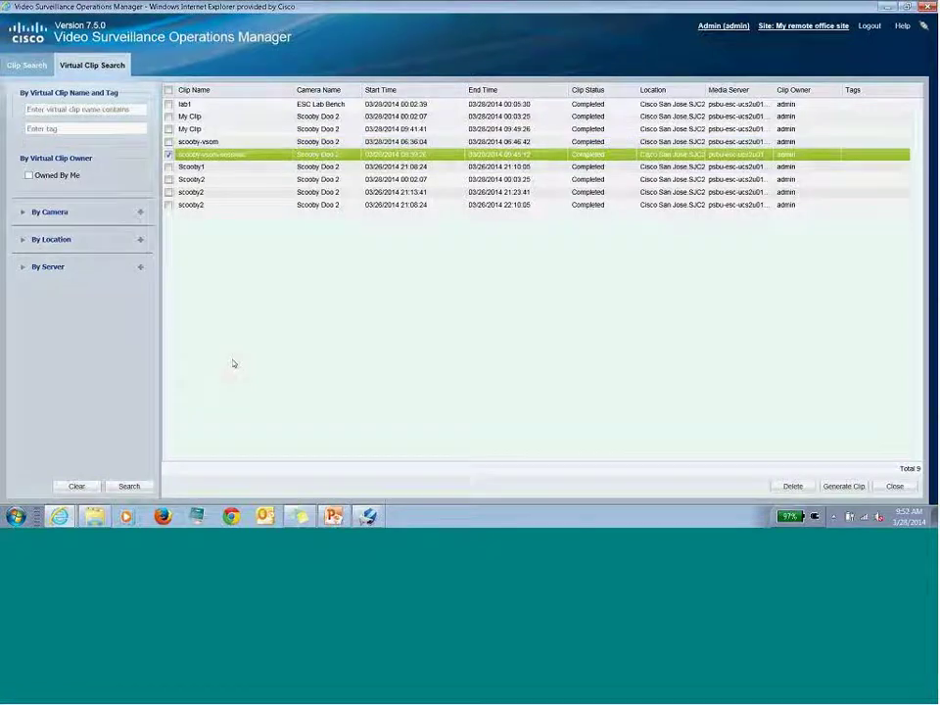
pyautogui.click(333, 516)
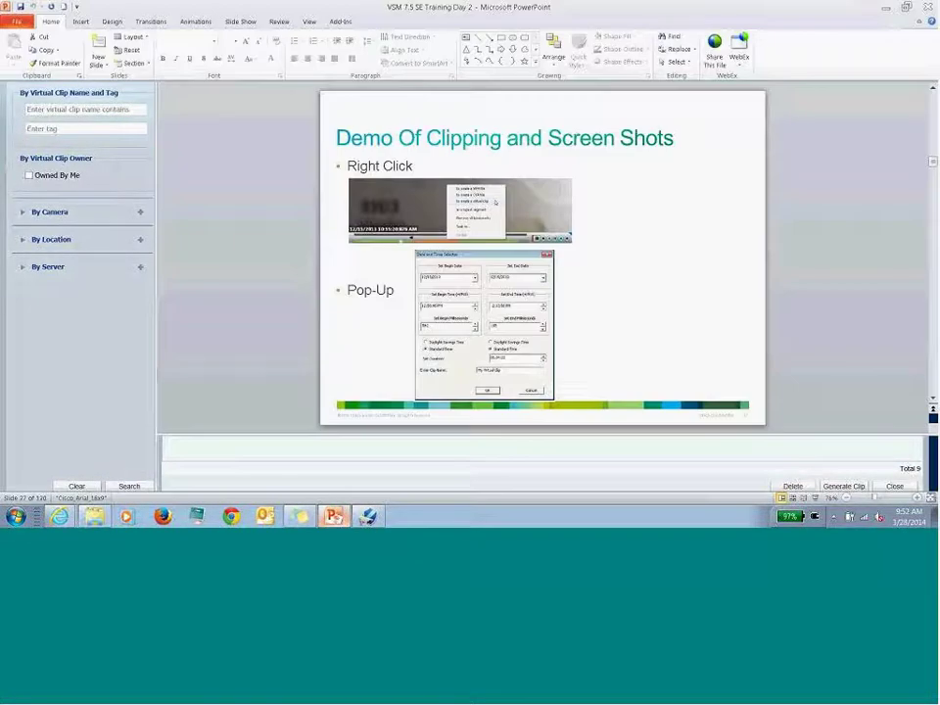